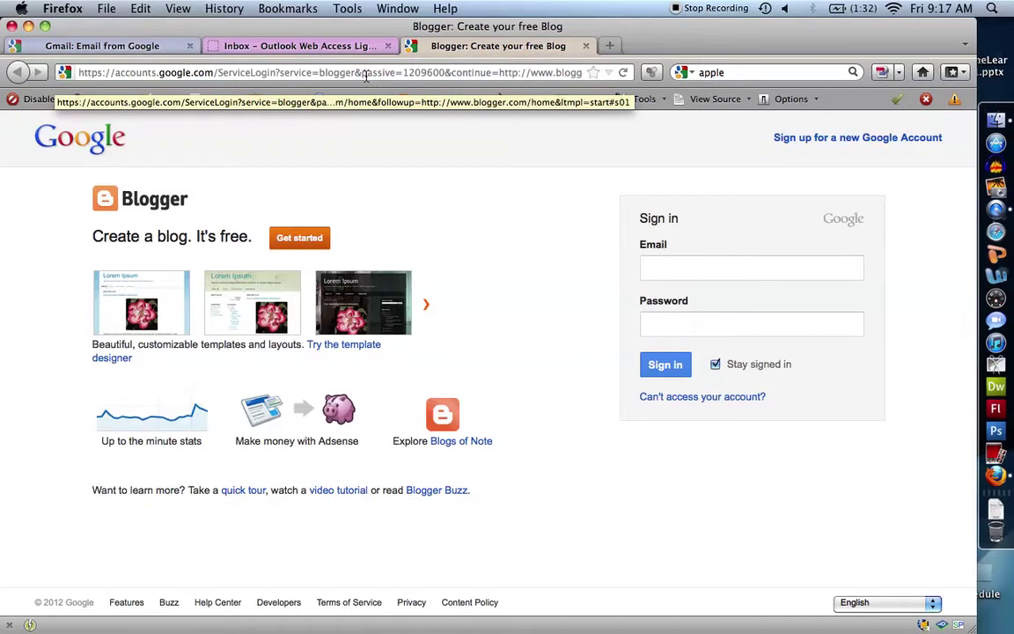
- Go to blogger.com in the browser
click(366, 76)
text(blogger.)
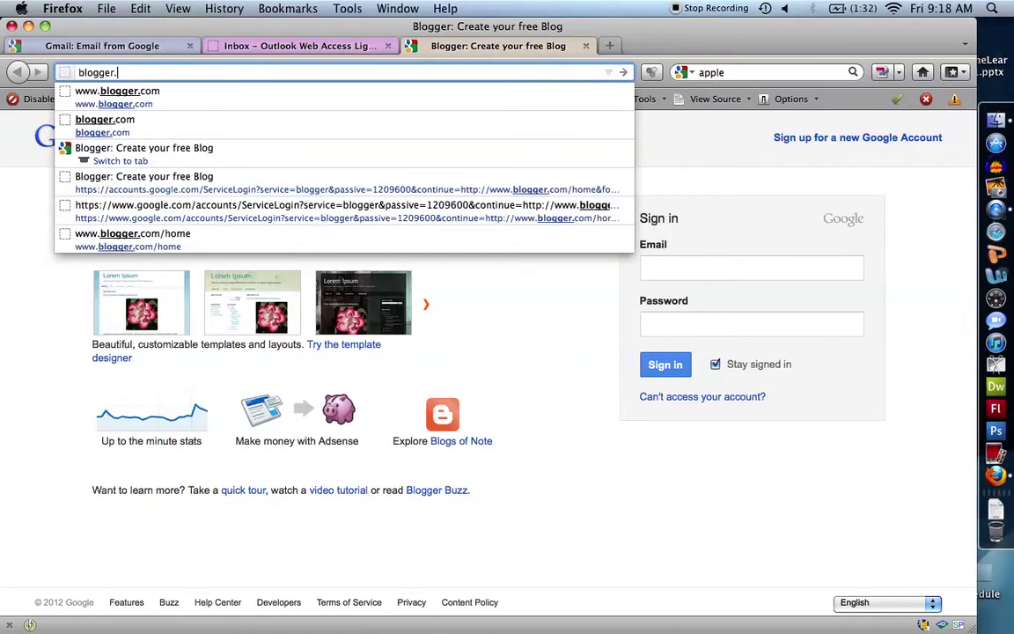
text(com)
key(Return)
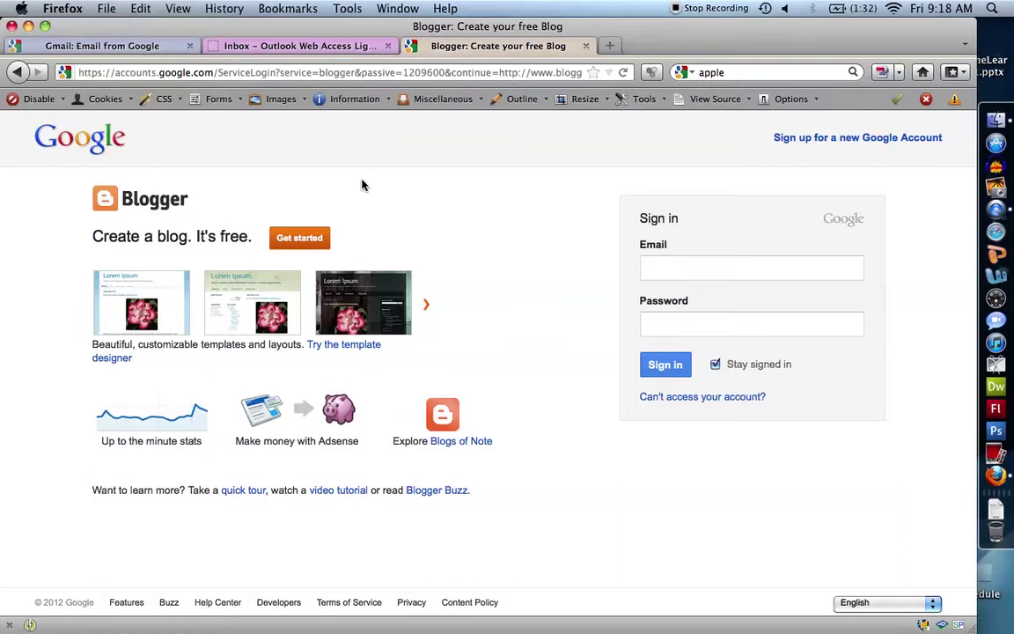
- Sign in with the Google account's e-mail and password
click(695, 264)
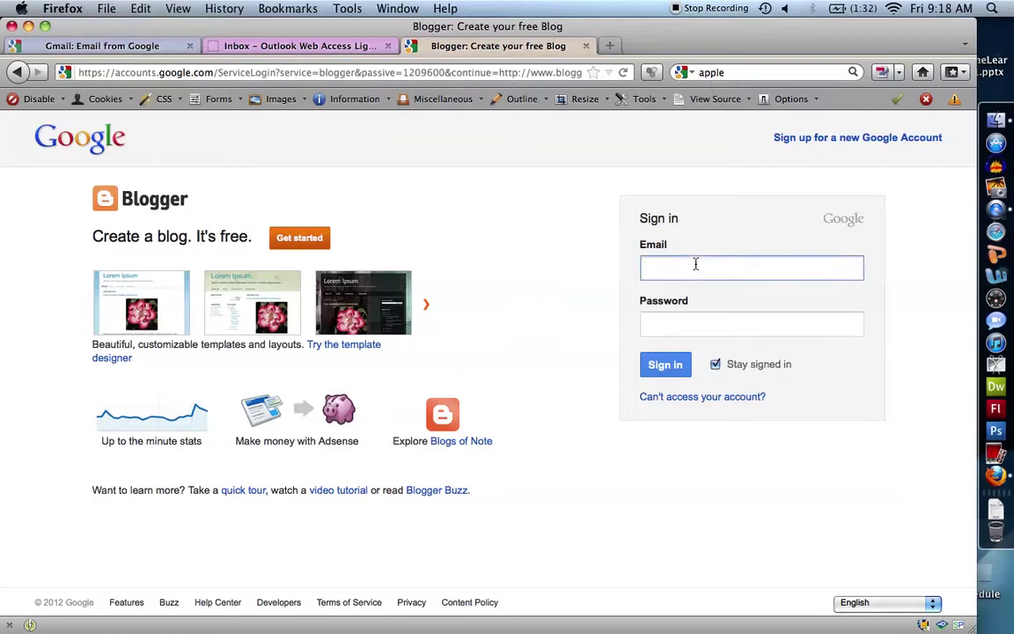
key(Tab)
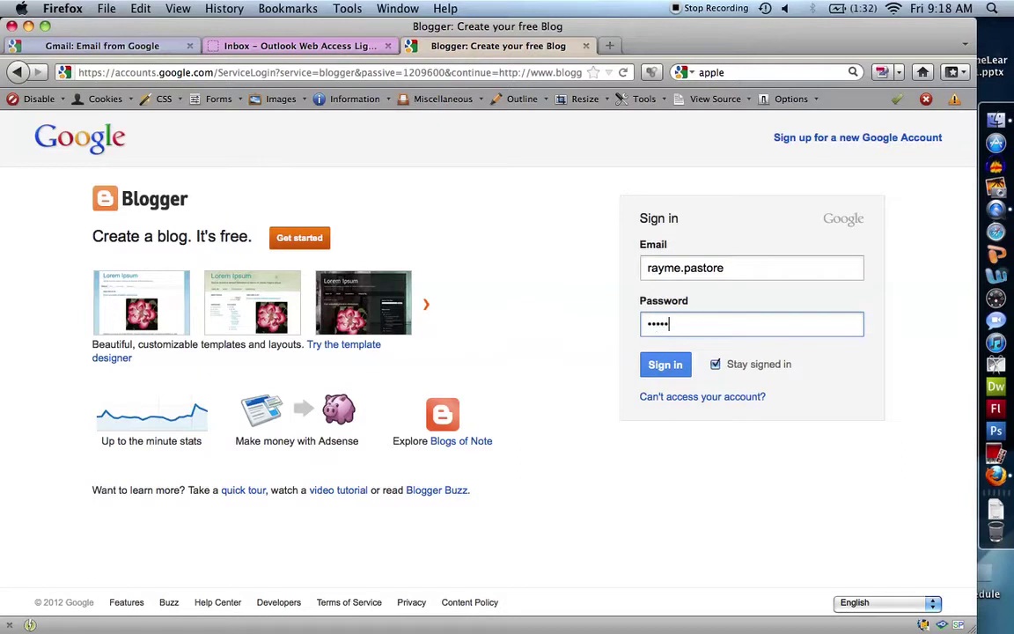
click(665, 366)
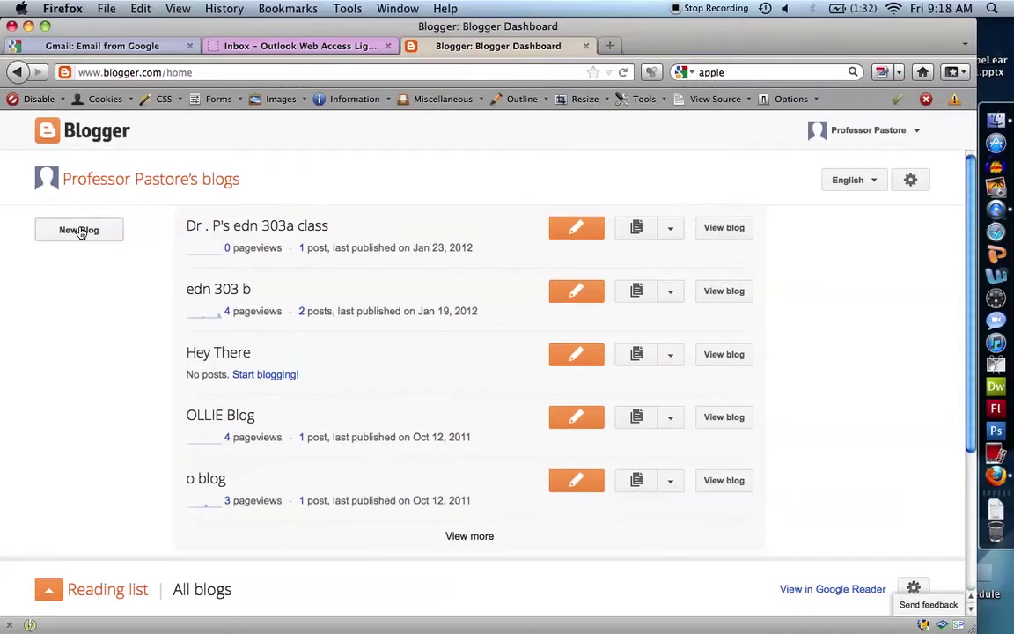
- Start a new blog from the Blogger dashboard with New Blog
click(166, 187)
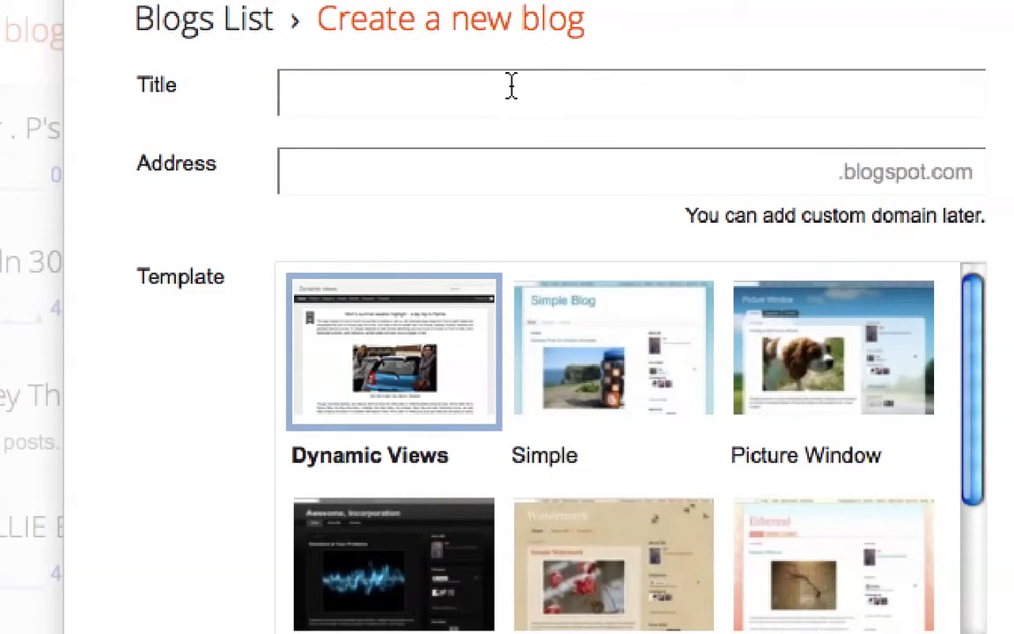
- Title the new blog 'test blog 123' and move to the Address field
click(511, 85)
text(test blog)
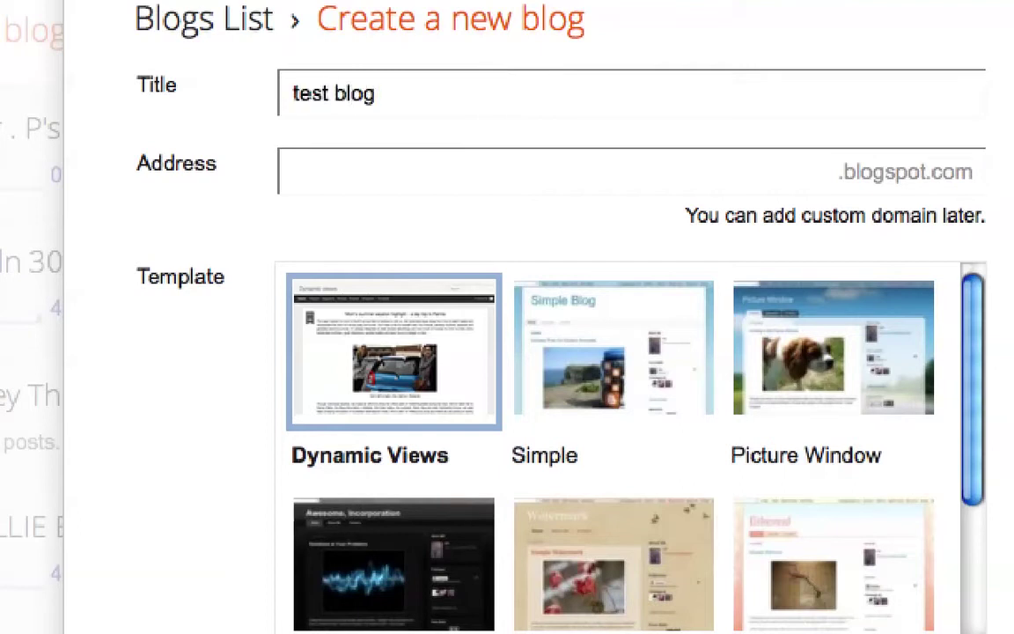
text( 123)
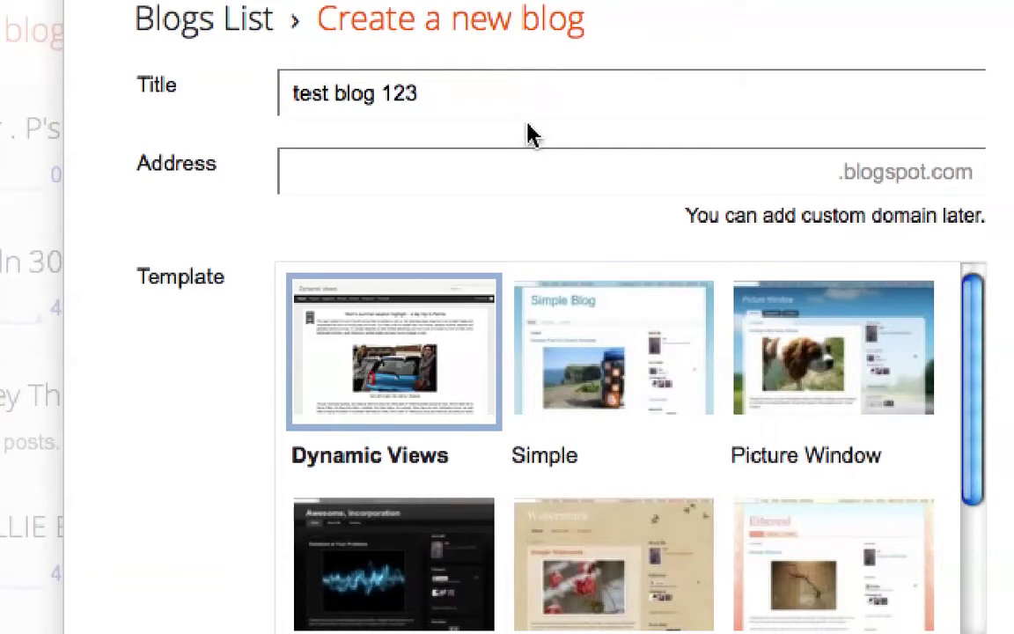
click(531, 161)
- Enter 'testblog123edu' as the blog address, correcting typos until it shows as available
text(tesetbl)
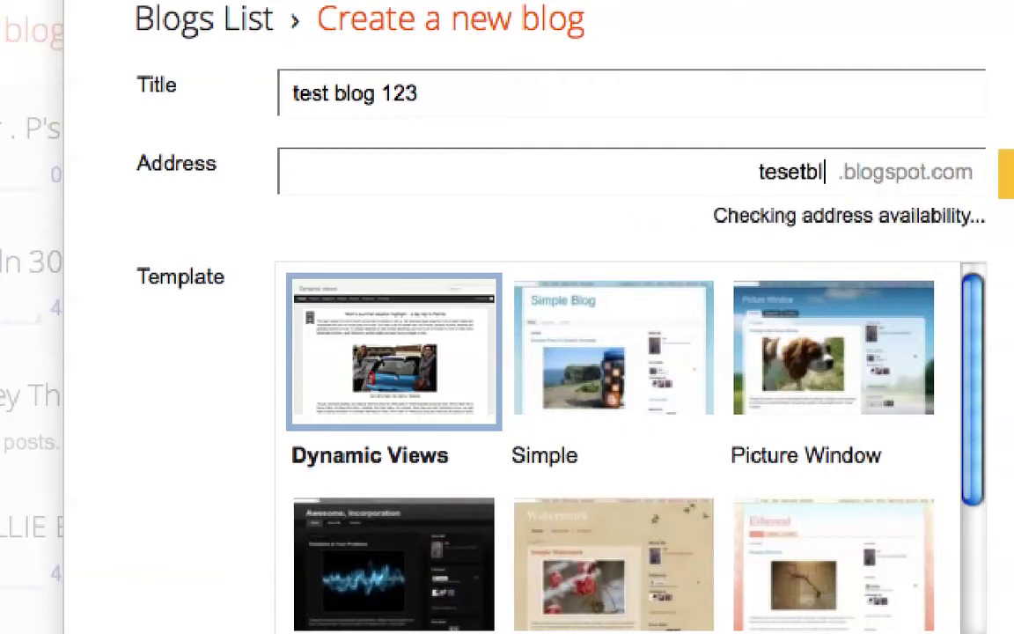
key(BackSpace)
key(BackSpace)
key(BackSpace)
key(BackSpace)
text(tblog123e)
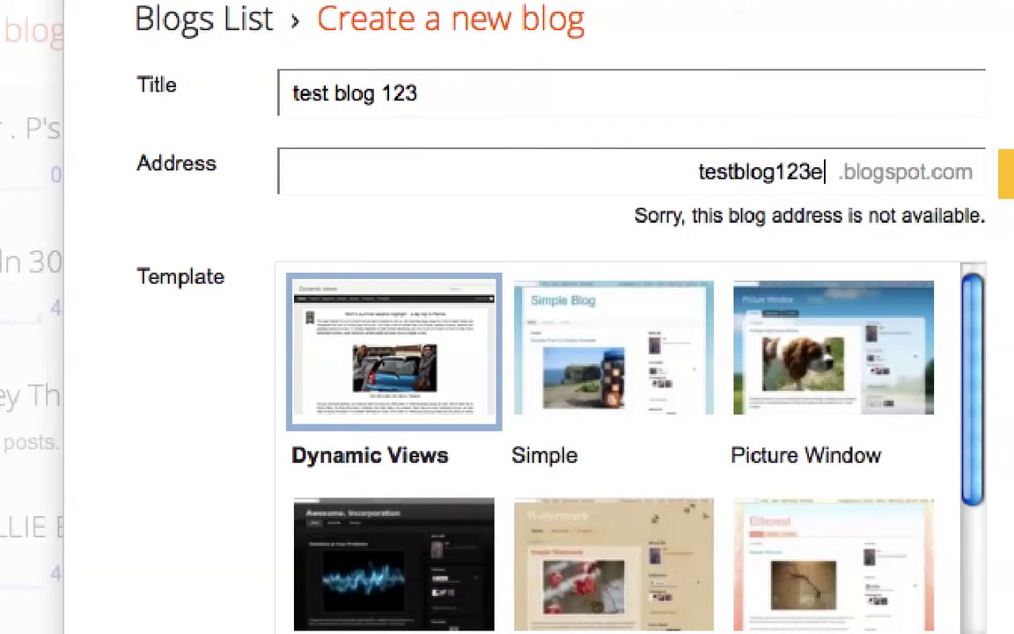
text(ducation)
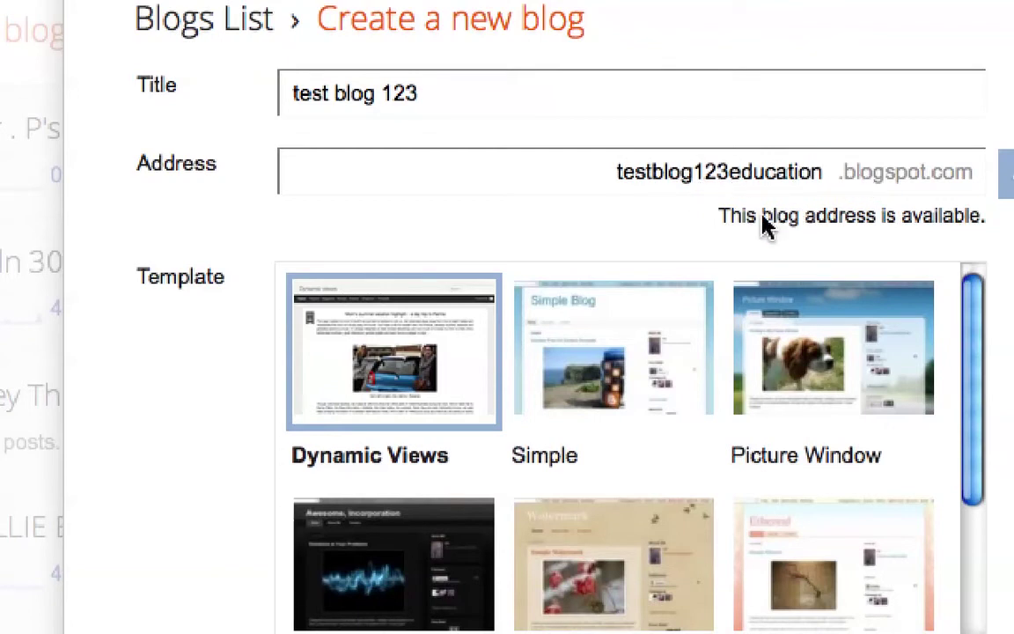
key(BackSpace)
key(BackSpace)
key(BackSpace)
key(BackSpace)
key(BackSpace)
key(BackSpace)
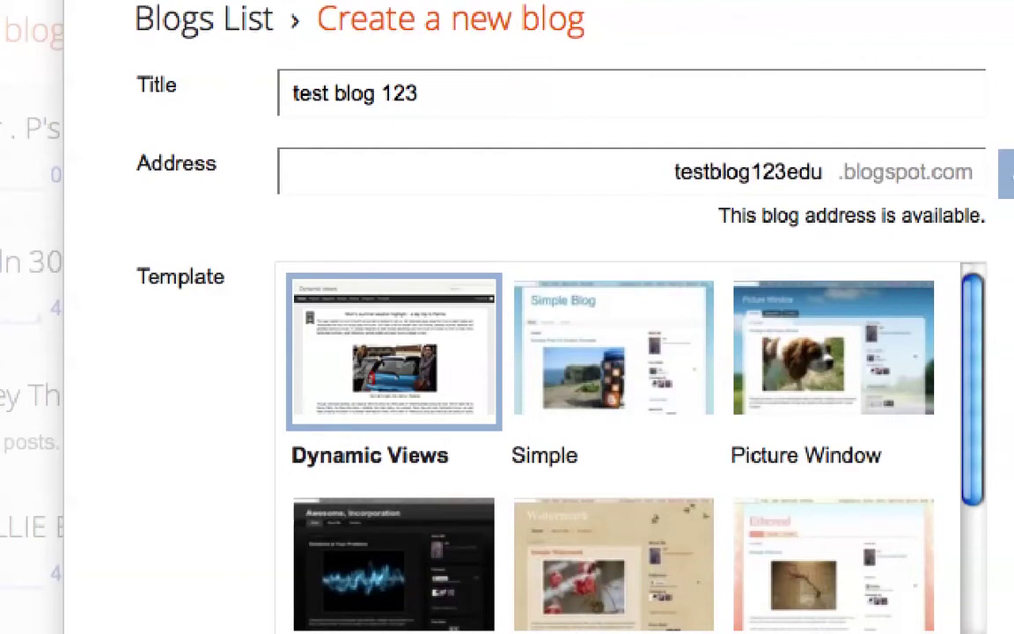
key(BackSpace)
key(BackSpace)
key(BackSpace)
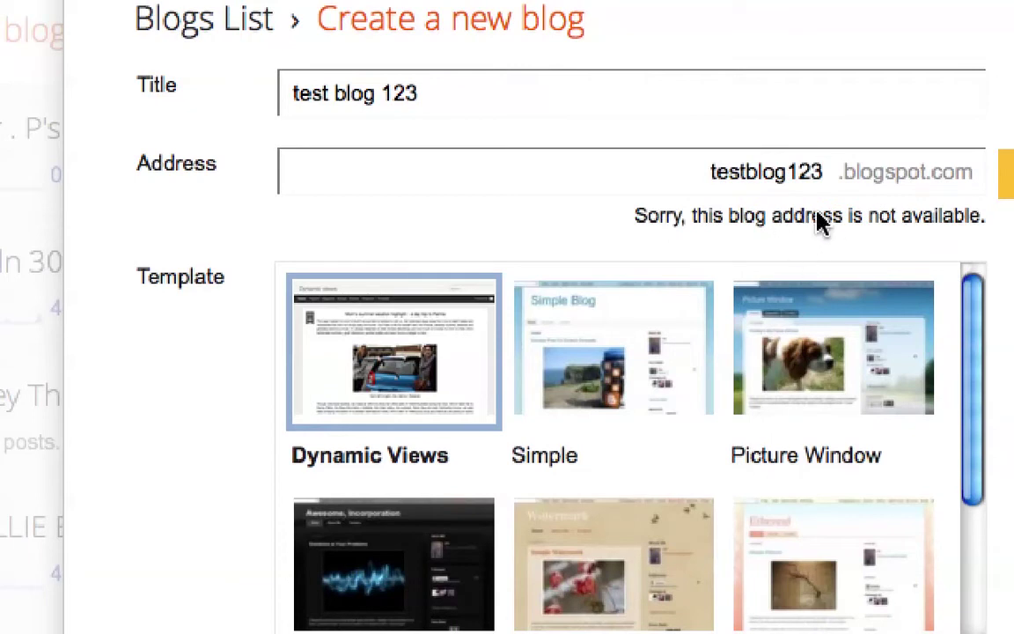
text(edu)
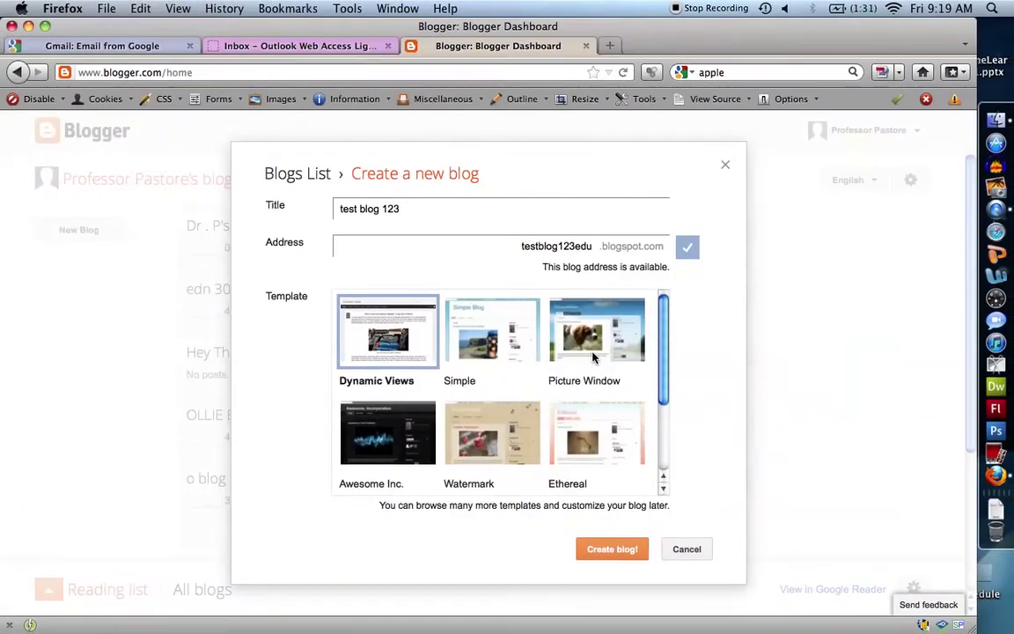
- Preview the Picture Window, Ethereal, Watermark and Awesome Inc. templates
scroll(823, 400, down, 2)
scroll(594, 355, down, 2)
scroll(595, 355, up, 3)
scroll(595, 355, down, 2)
scroll(595, 355, up, 2)
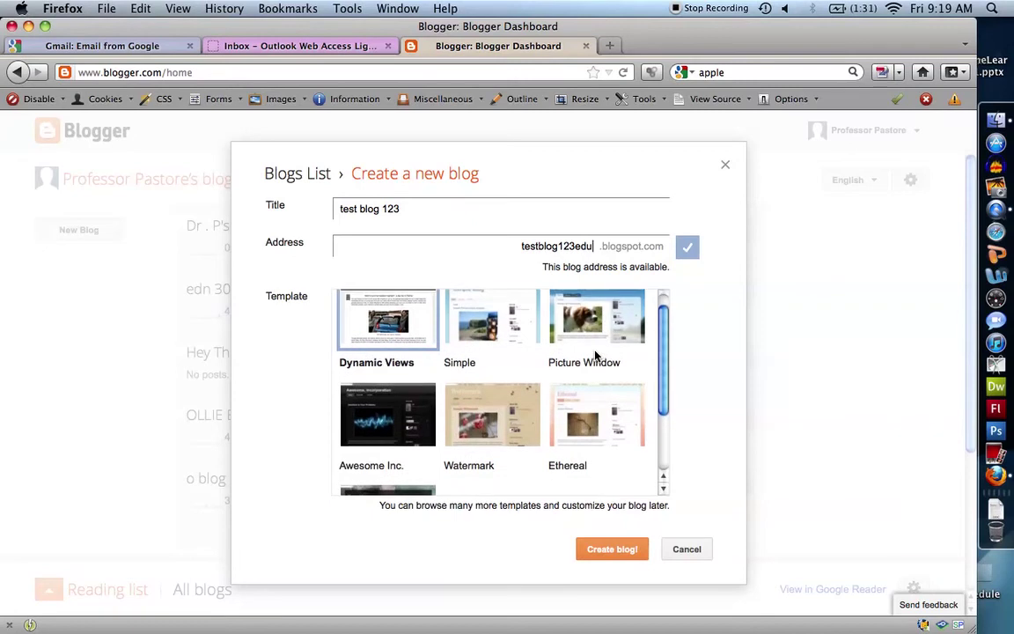
scroll(595, 356, up, 1)
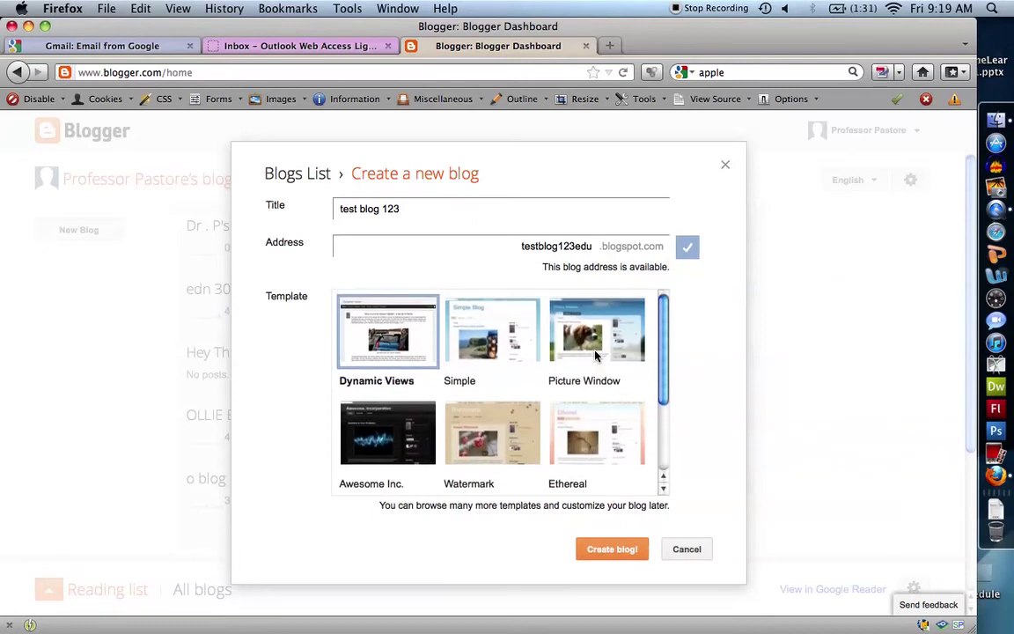
click(595, 354)
click(601, 432)
click(467, 436)
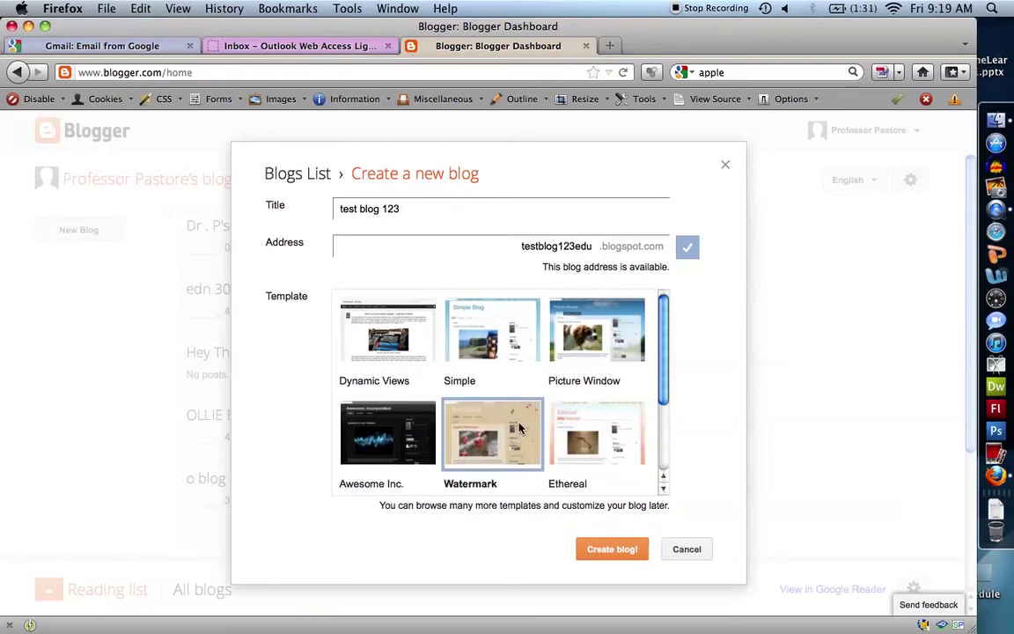
click(396, 407)
click(466, 427)
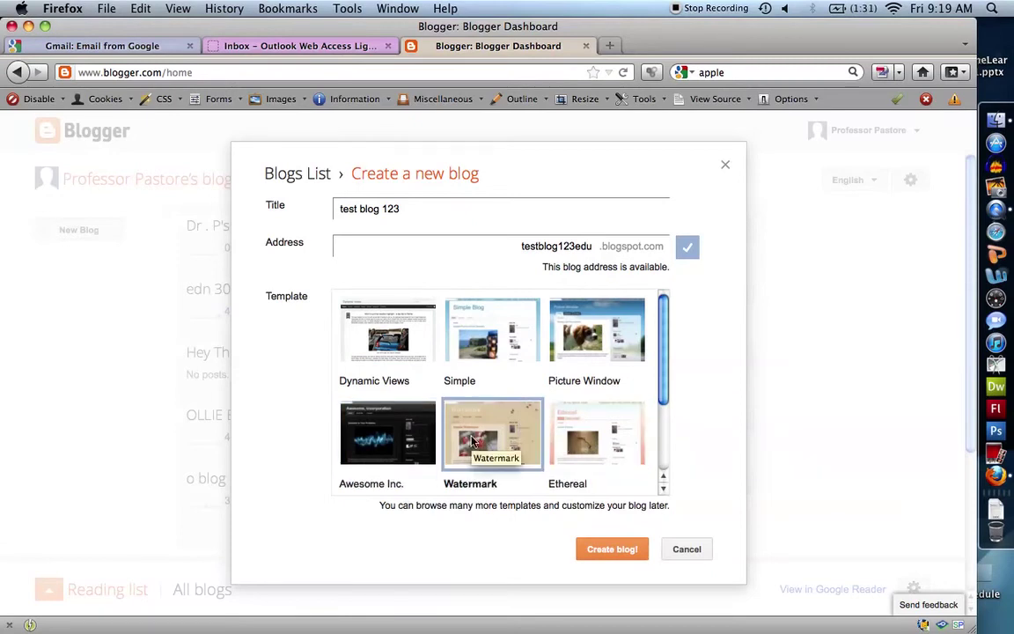
- Choose the Simple template and create the blog
click(591, 433)
click(489, 332)
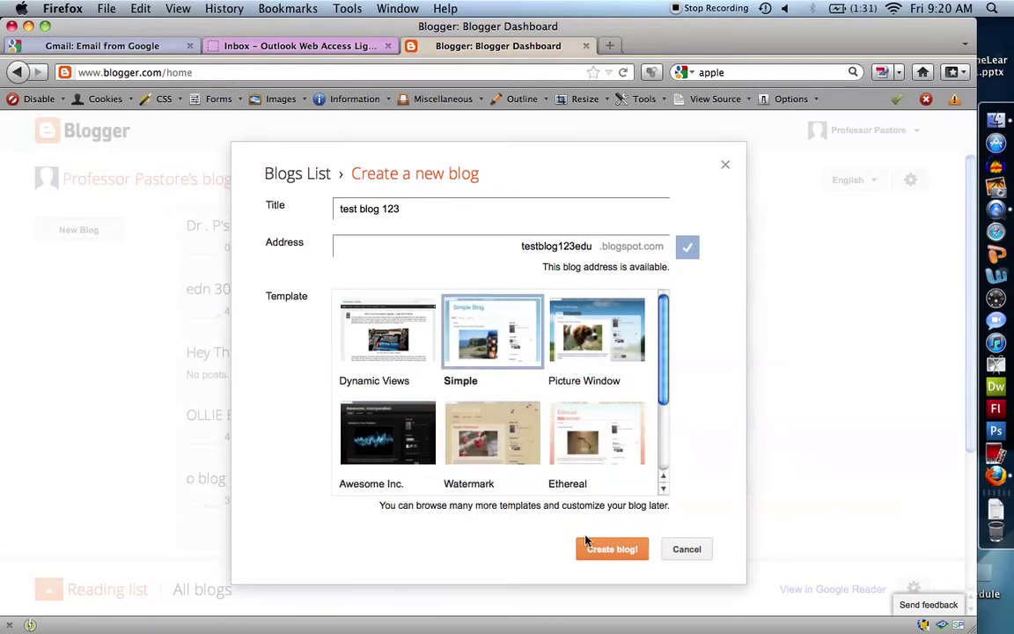
click(602, 551)
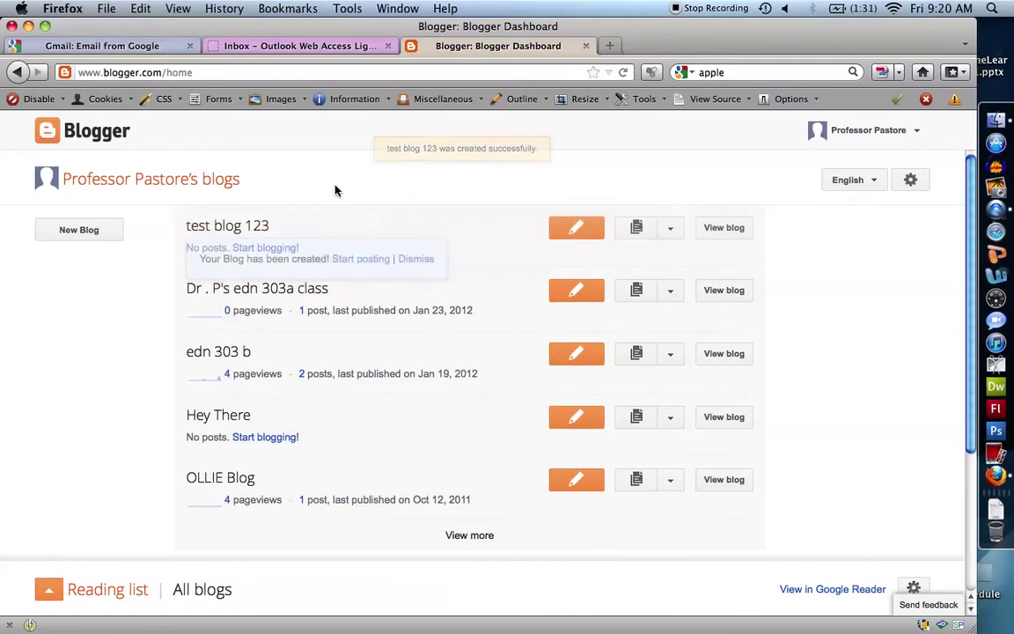
- Open the test blog 123 overview in a new tab and switch to it
right_click(251, 227)
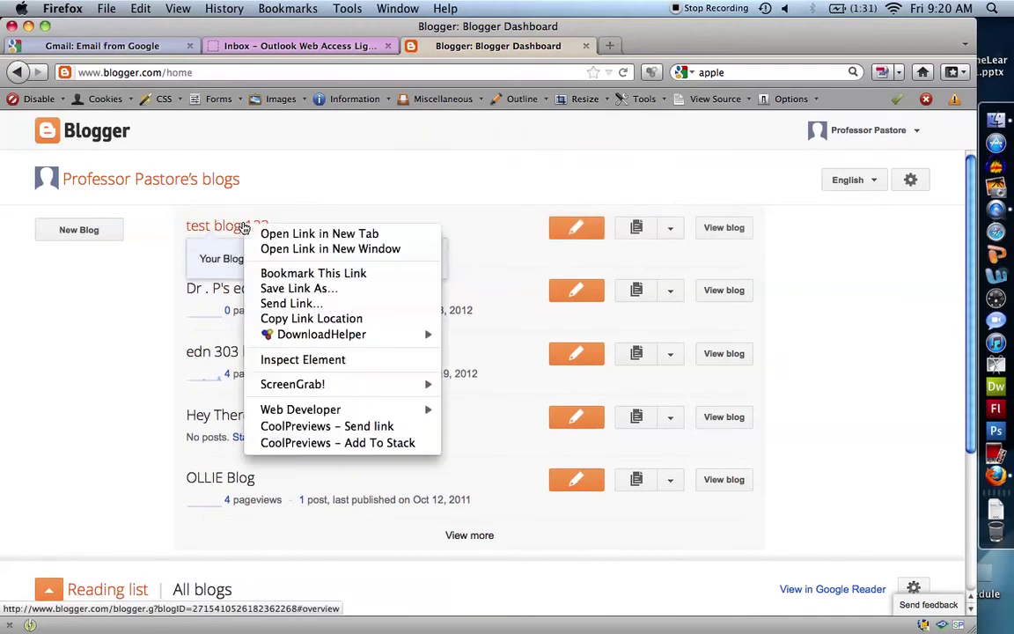
click(268, 234)
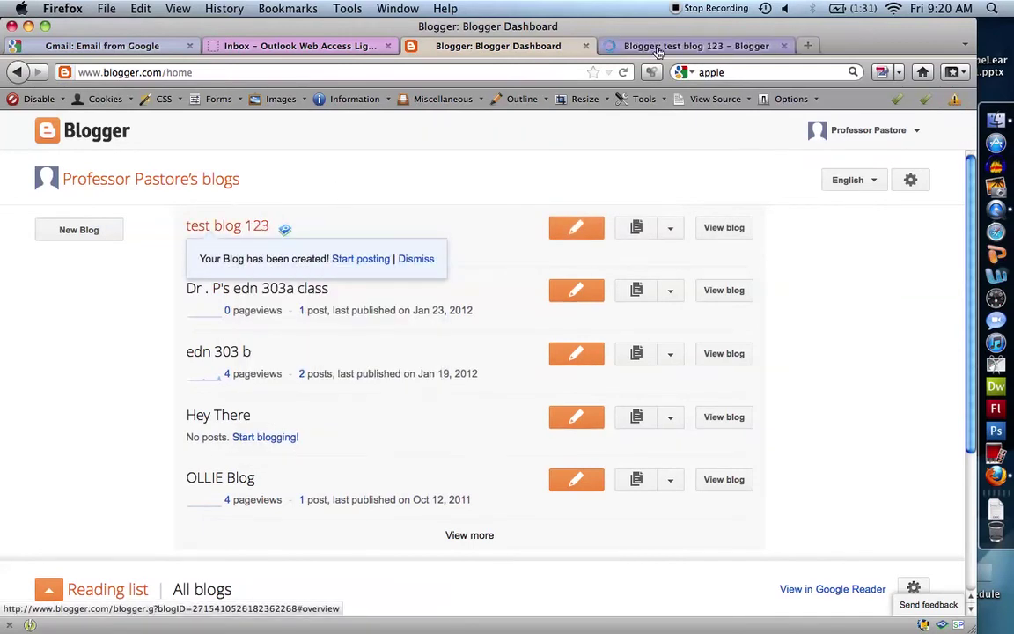
click(669, 46)
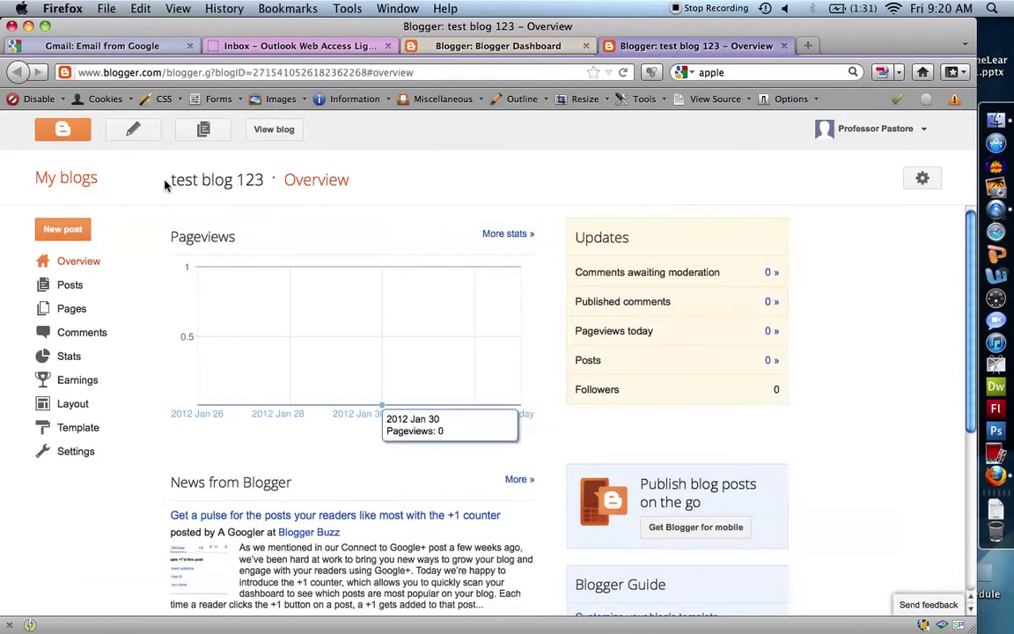
- View the live test blog 123 site, then return to the dashboard blog list
click(276, 130)
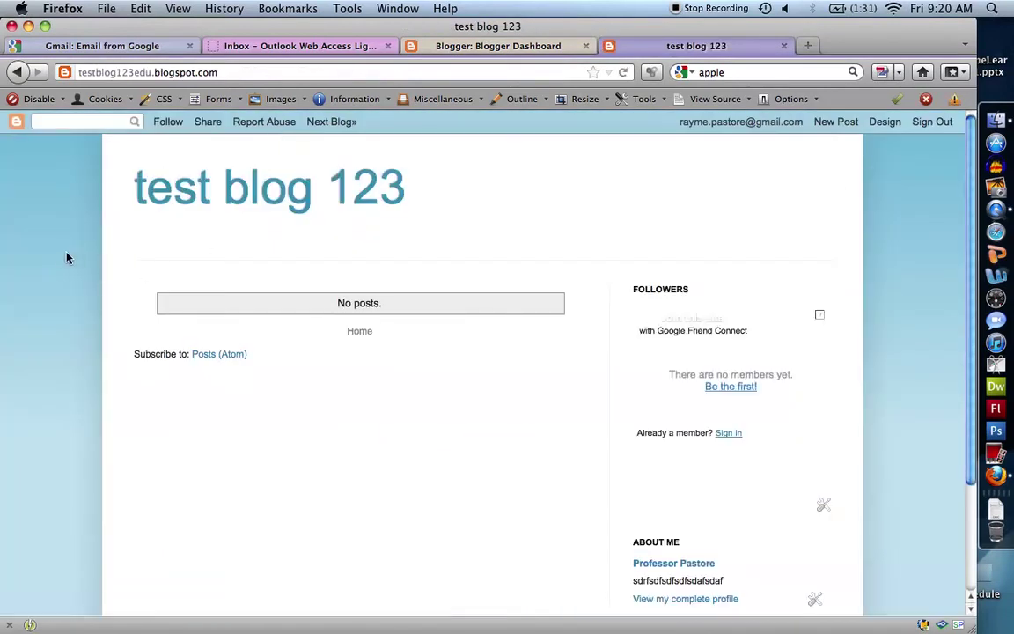
scroll(66, 257, down, 3)
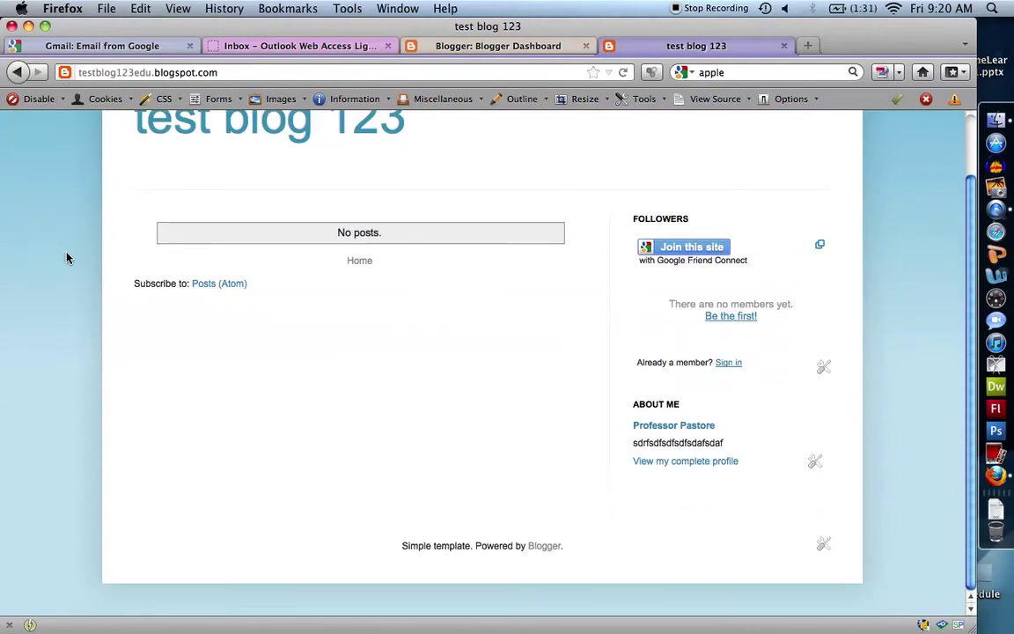
scroll(66, 257, up, 3)
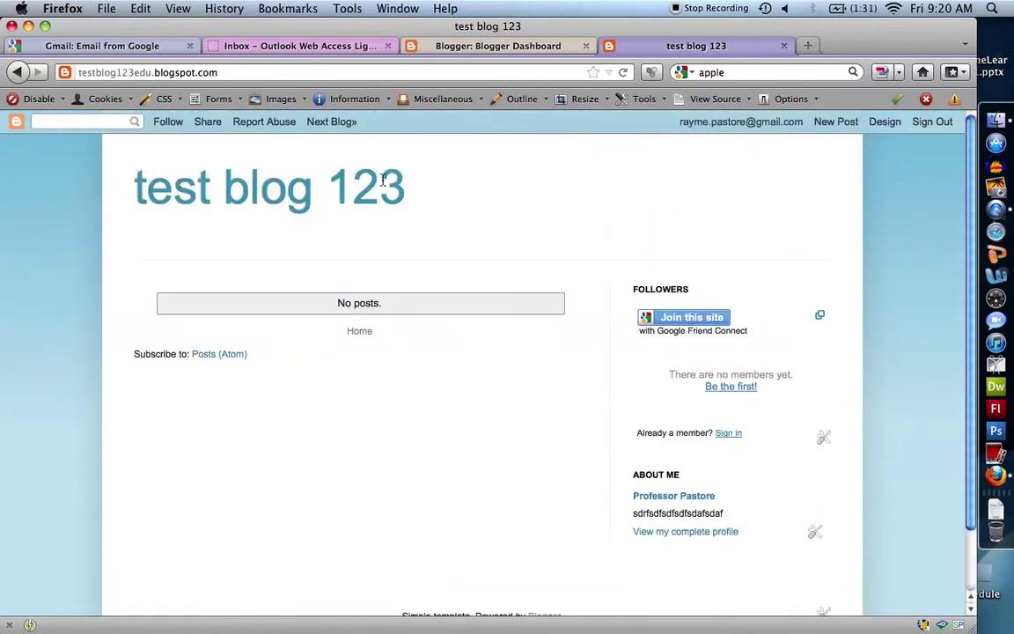
drag(406, 179, 148, 186)
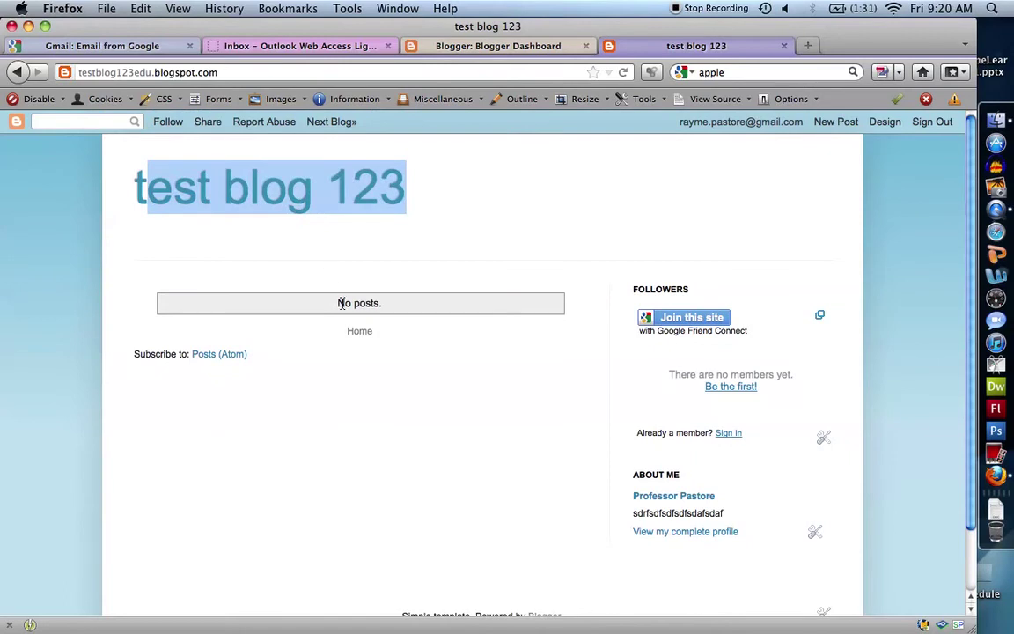
click(343, 303)
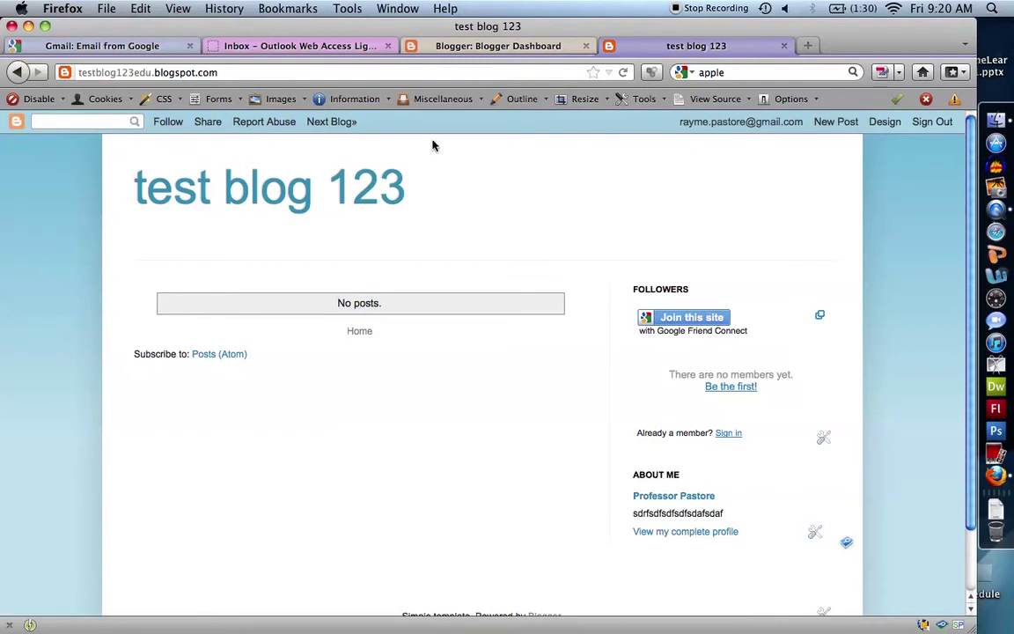
click(481, 46)
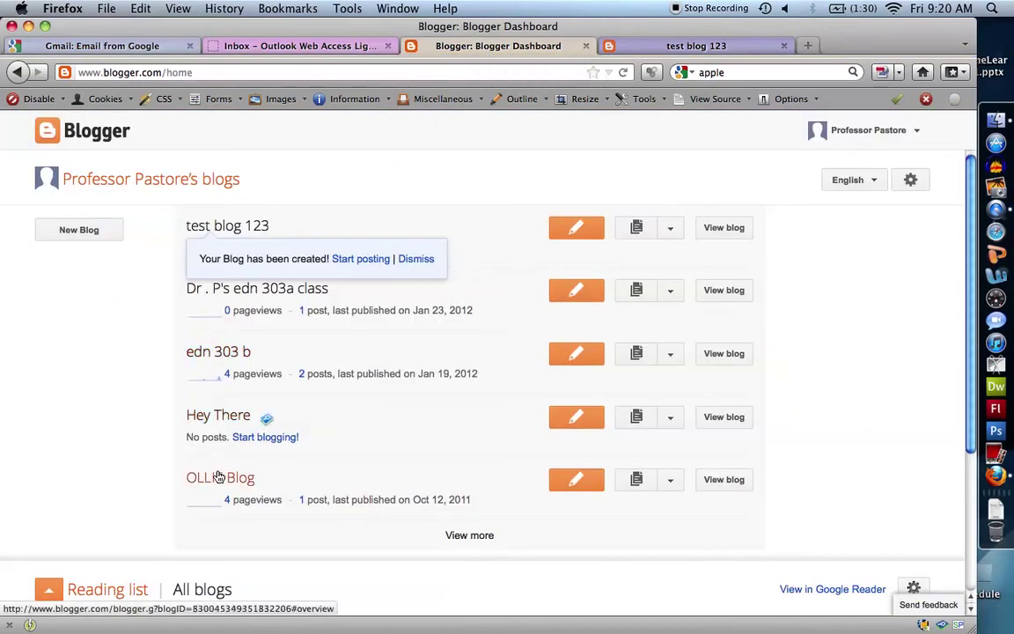
- Open the live Dr . P's edn 303a class blog and scroll through its page
click(237, 289)
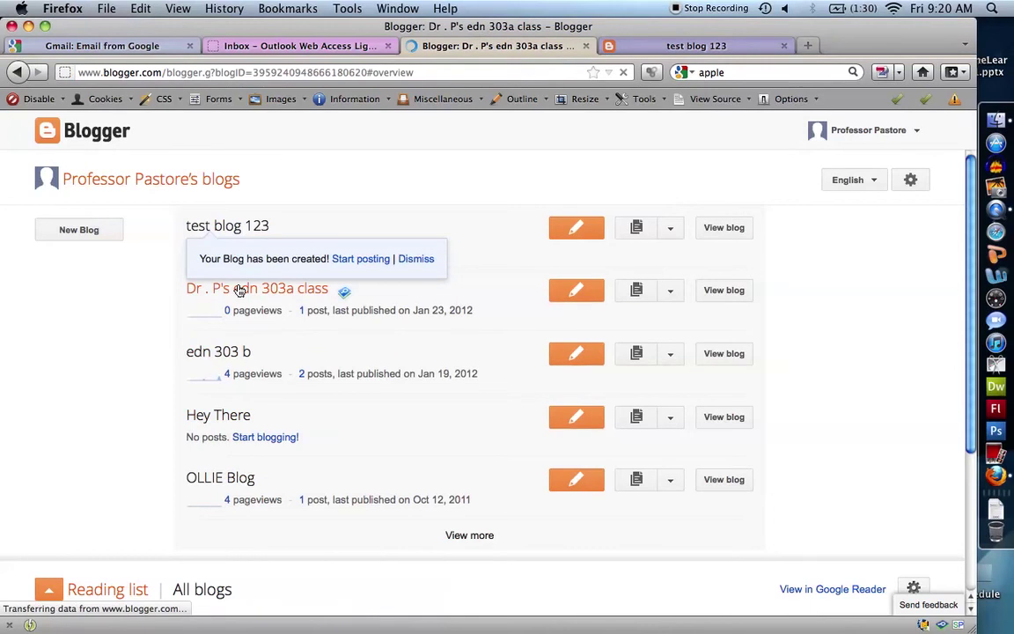
click(280, 131)
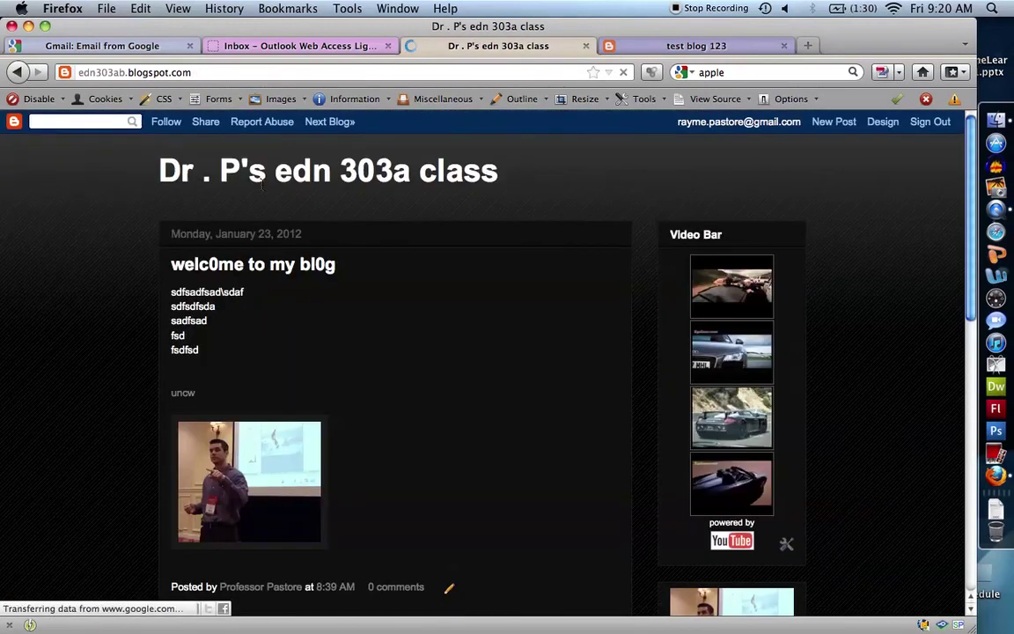
scroll(113, 231, down, 2)
scroll(113, 231, up, 1)
scroll(526, 320, down, 5)
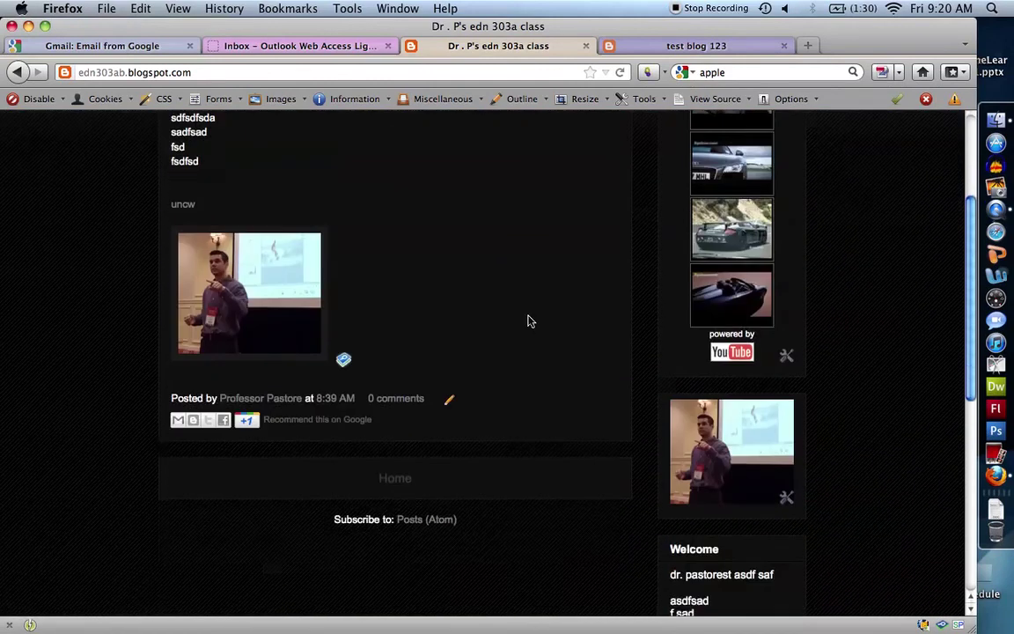
scroll(528, 321, up, 6)
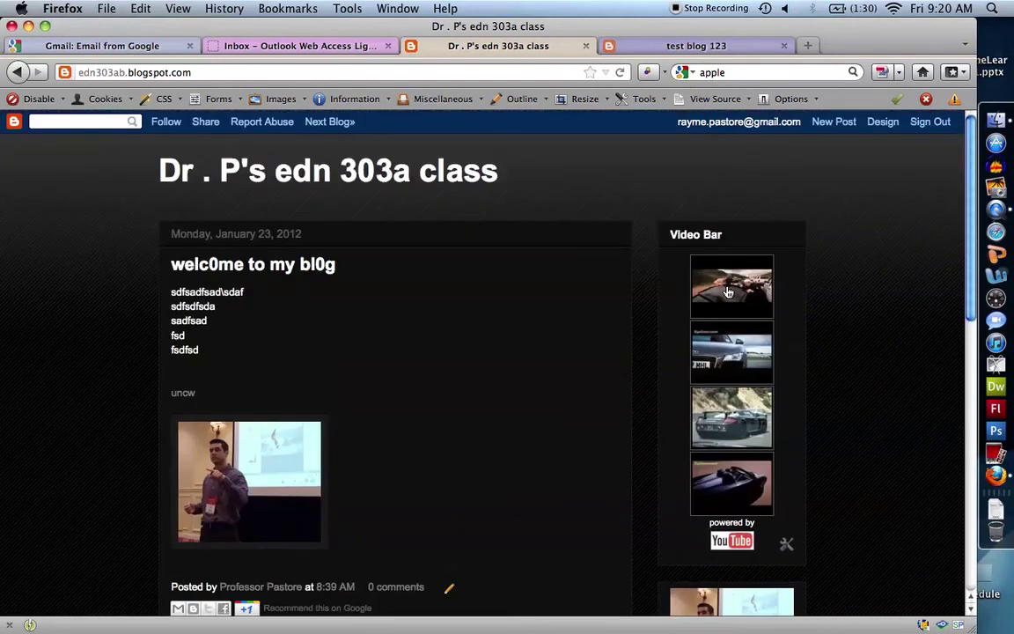
scroll(640, 335, down, 10)
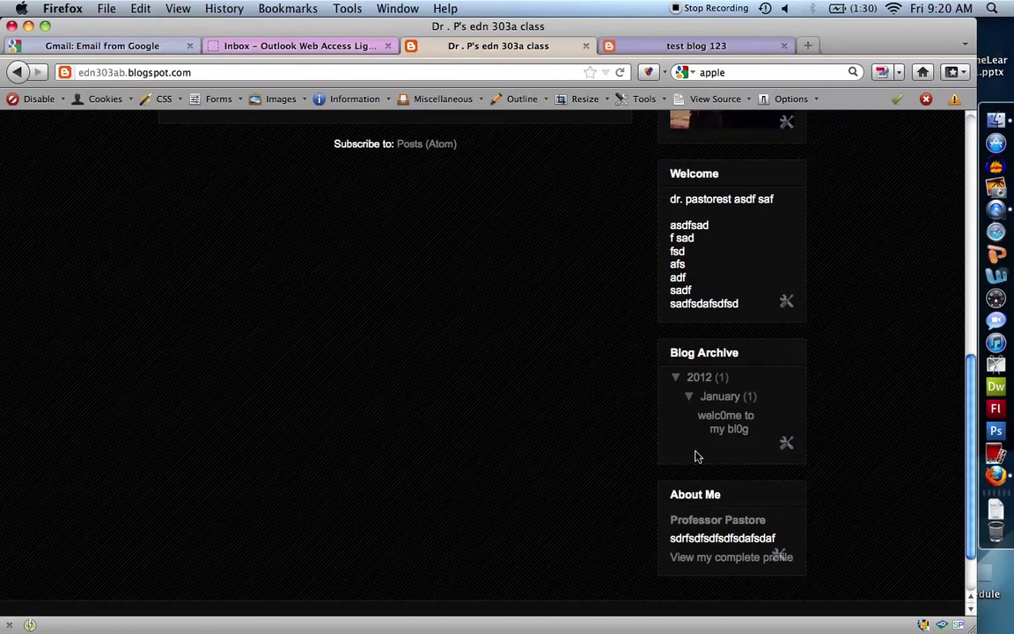
scroll(613, 467, up, 10)
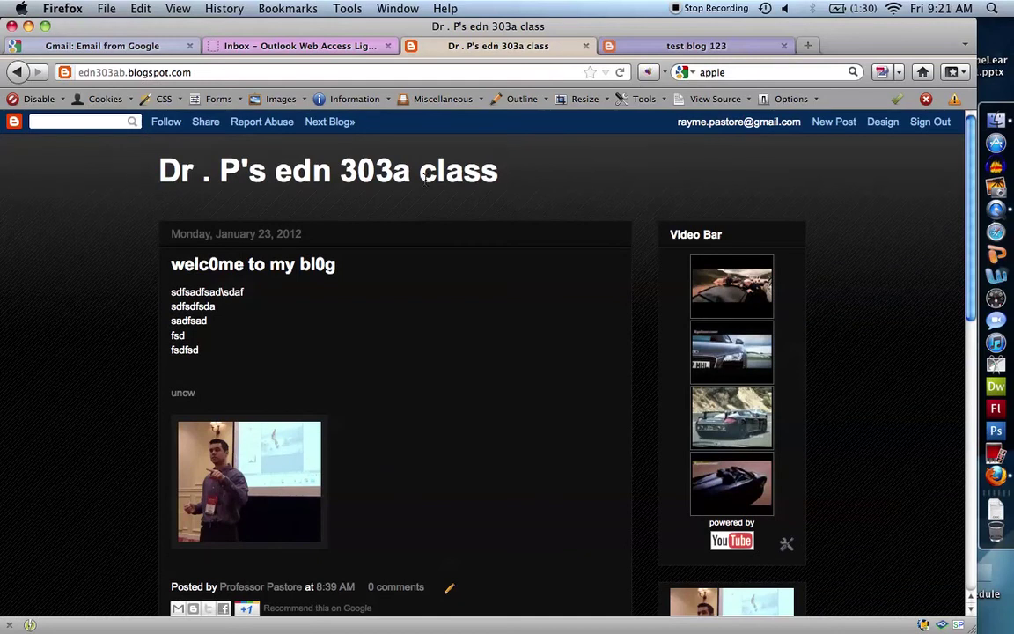
- Close the Dr . P's edn 303a class tab, leaving the live test blog 123 page
click(585, 47)
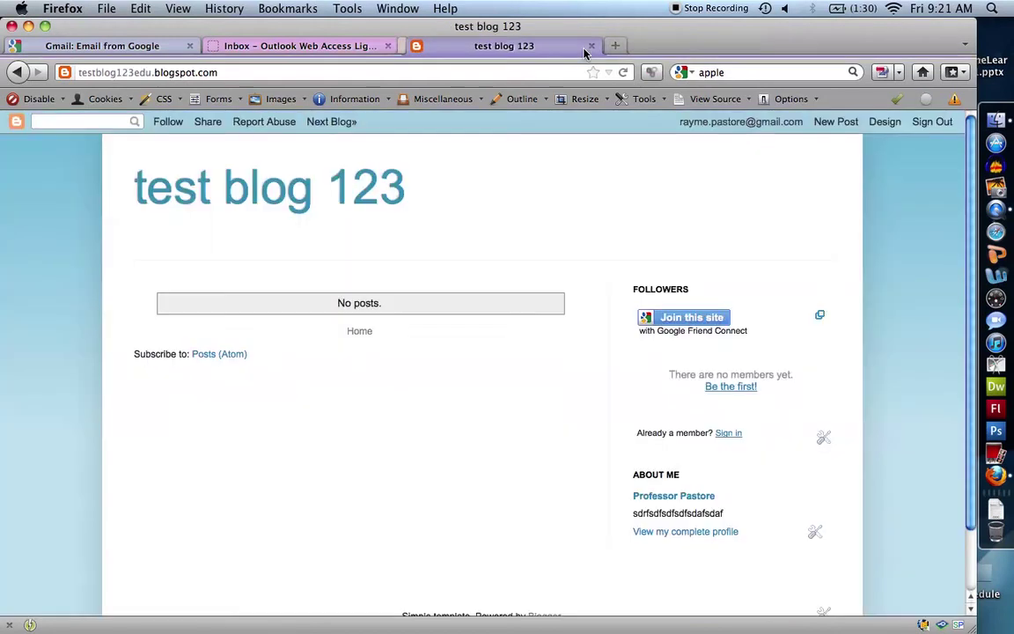